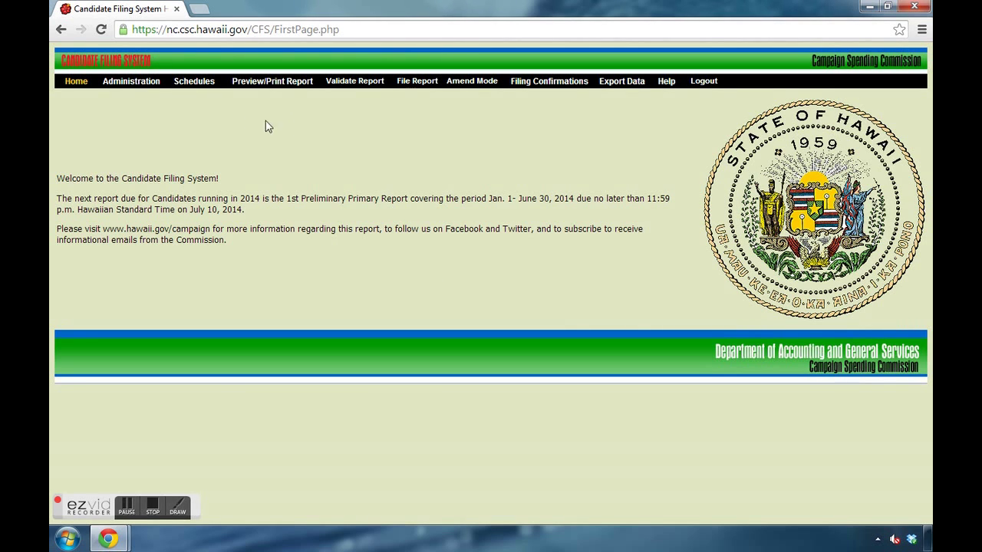
Step: From Schedule A - Contributions, begin a new contribution and open a blank contributor name form
mouse_move(195, 88)
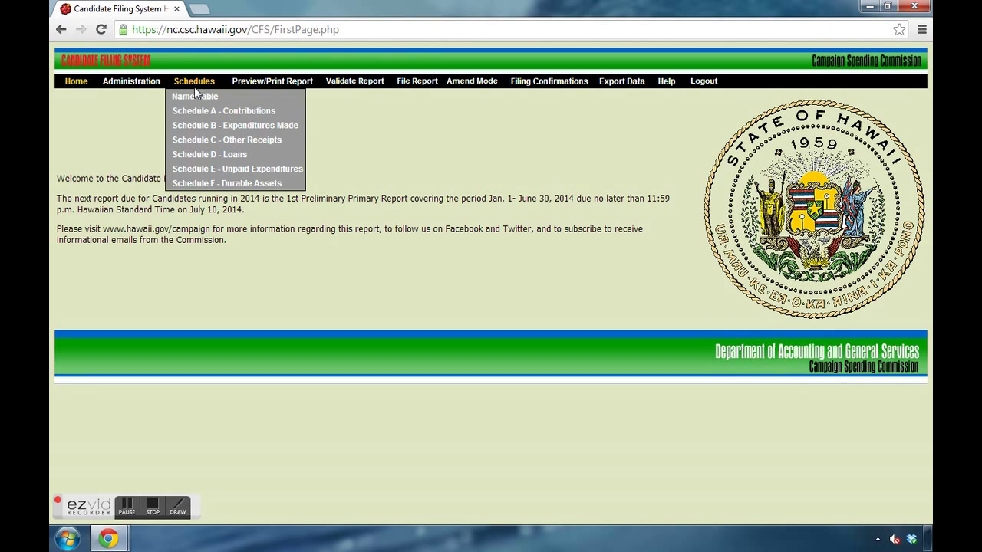
click(198, 112)
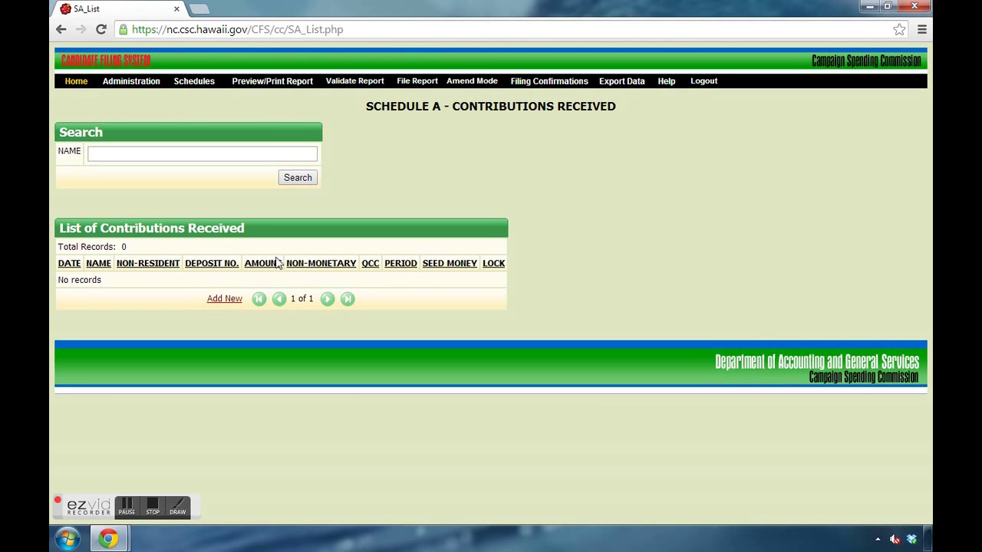
click(227, 299)
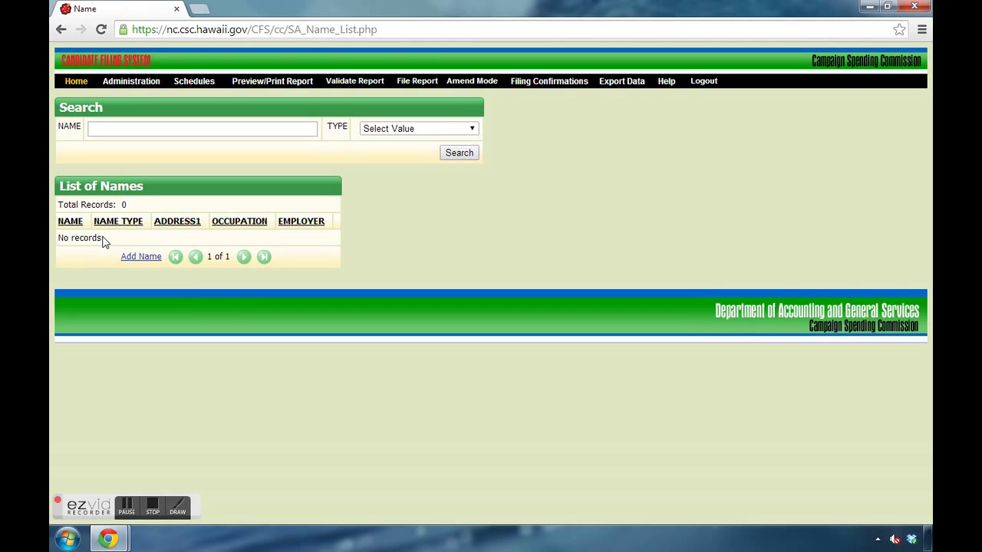
click(143, 257)
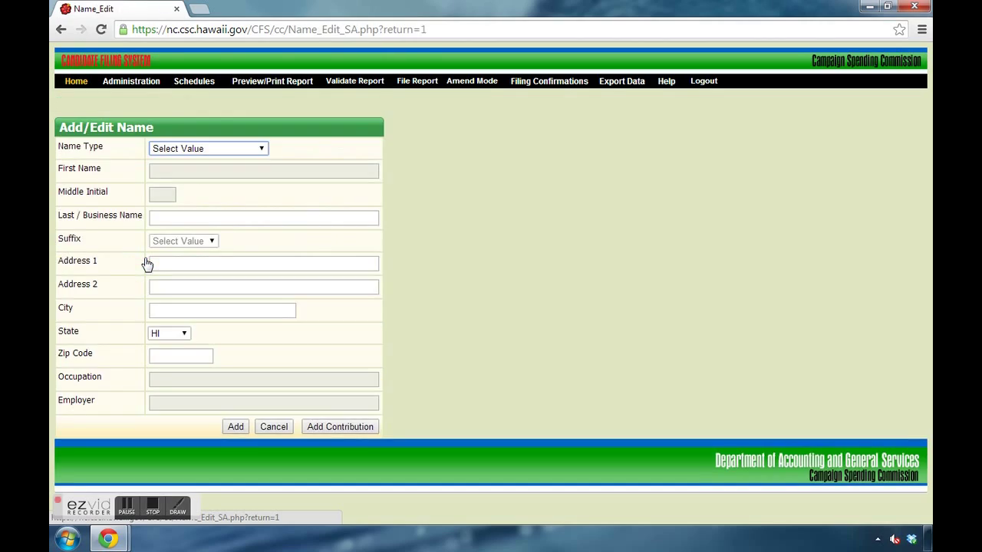
Step: Choose Individual as the Name Type and enter the contributor's first and last names
click(175, 149)
click(180, 193)
click(181, 175)
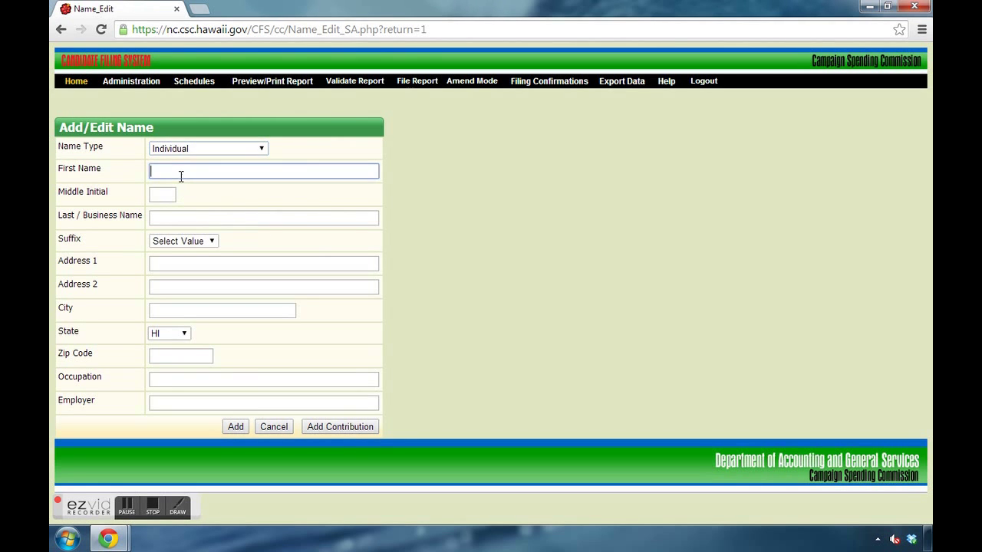
text(John)
key(Tab)
key(Tab)
text(Doe)
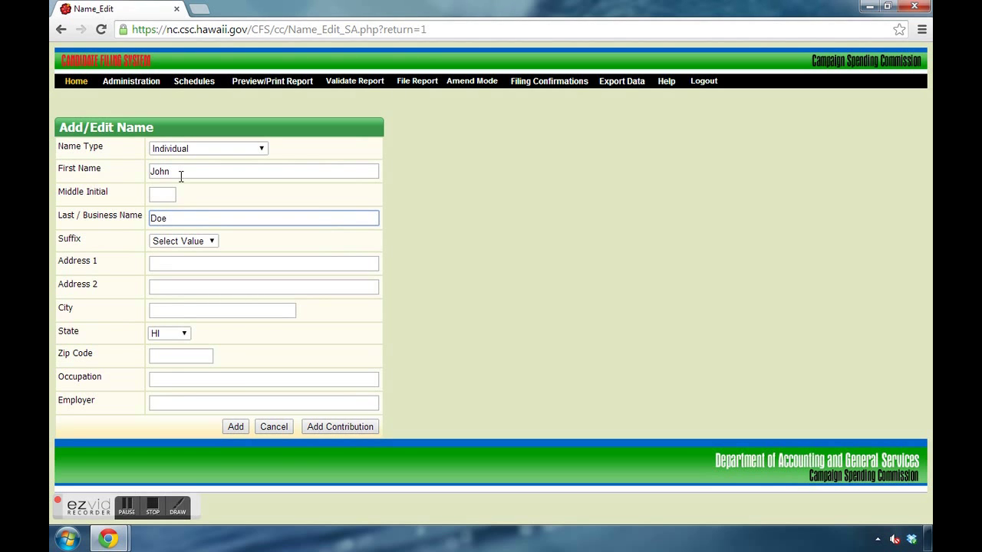
click(182, 150)
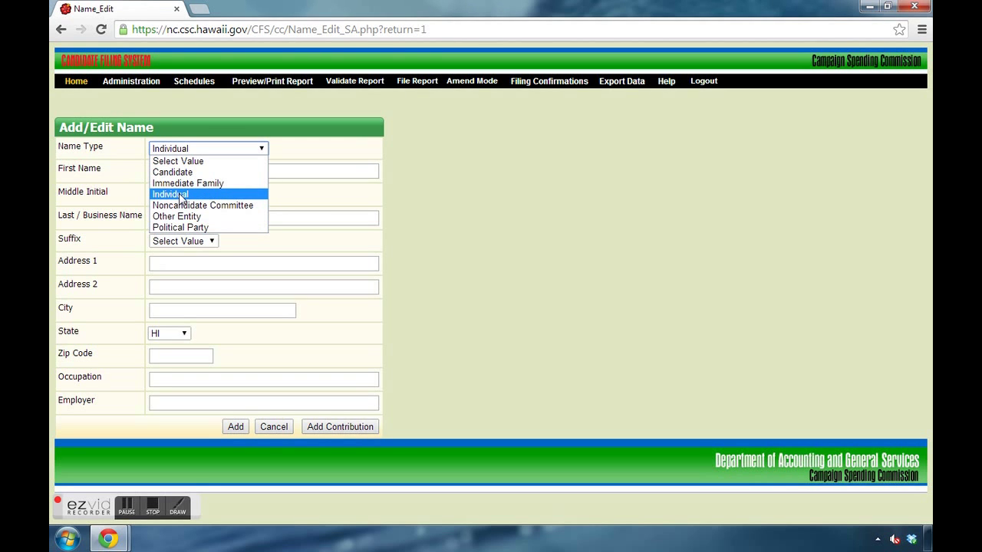
click(181, 195)
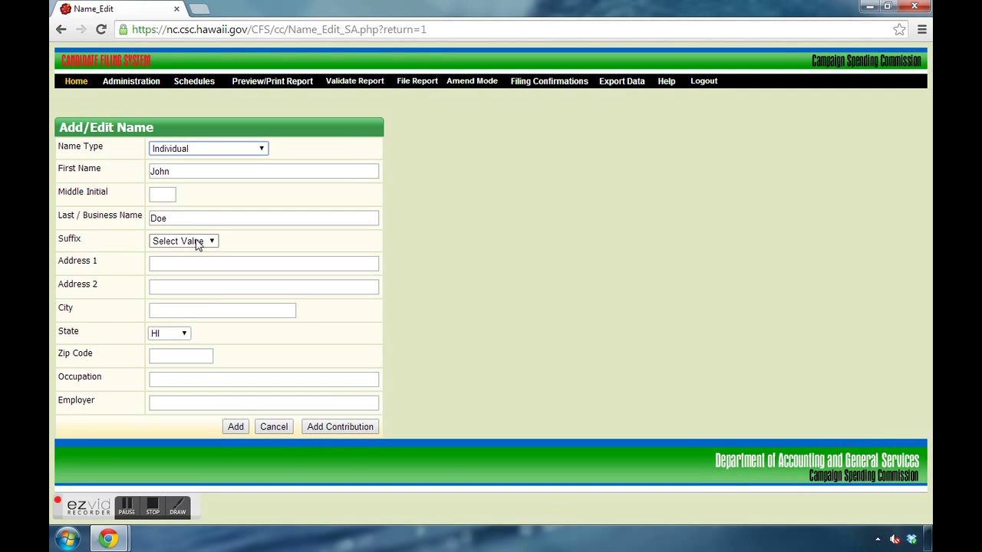
click(175, 262)
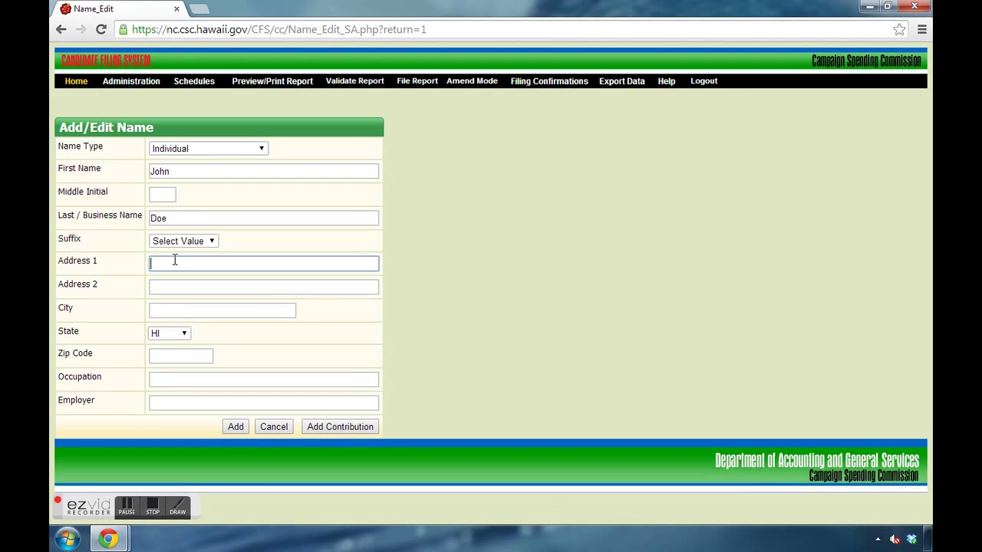
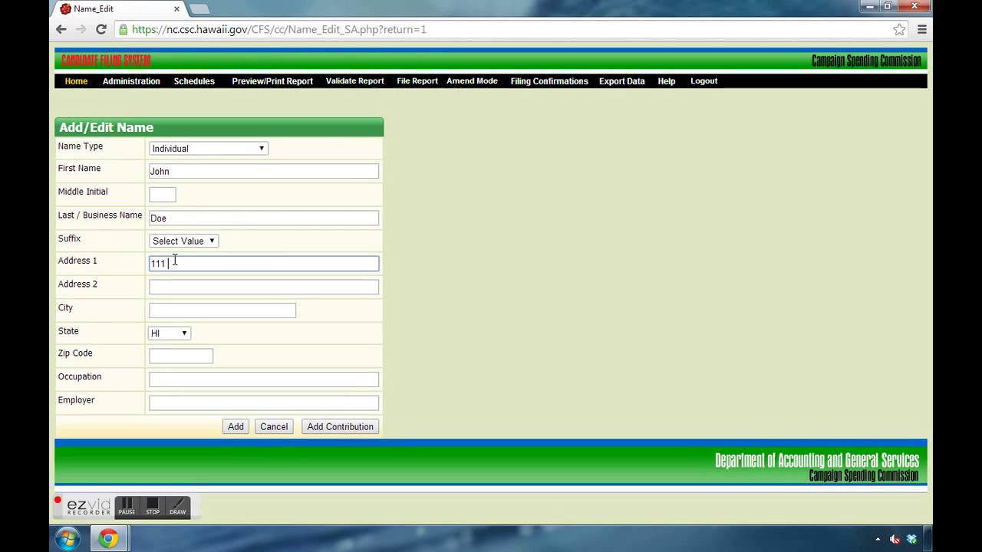
Step: Enter the contributor's street address, city and zip code, then save the name
key(Tab)
key(Tab)
key(Tab)
key(Tab)
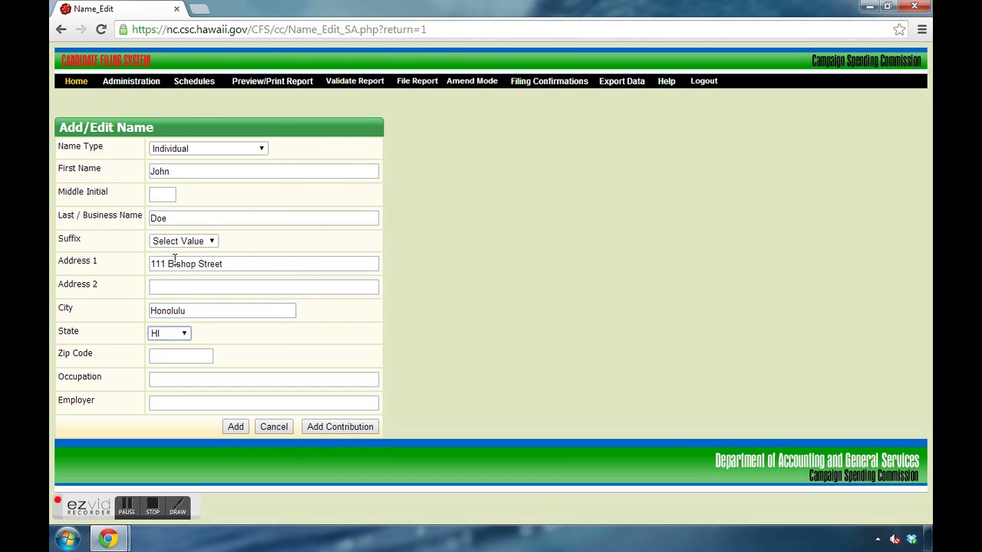
key(Tab)
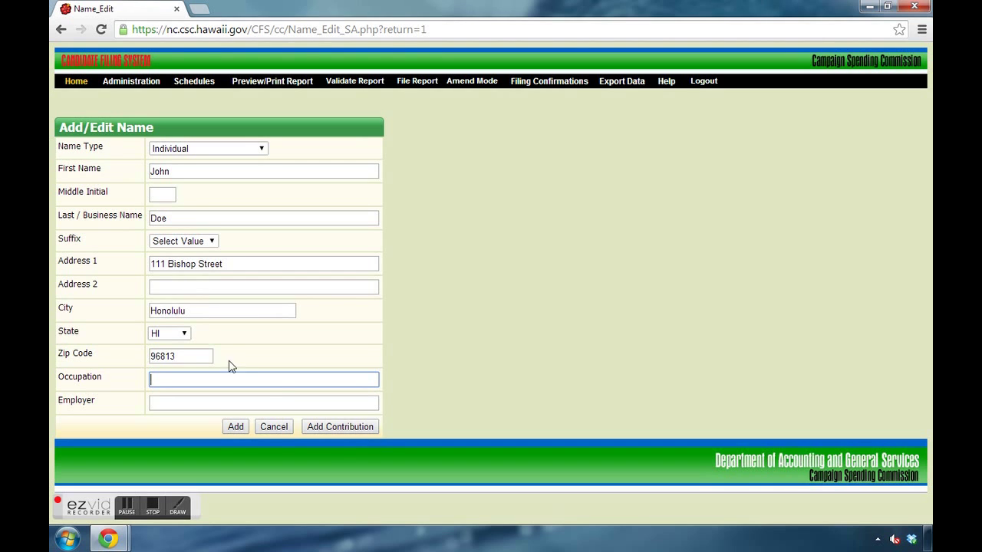
click(319, 428)
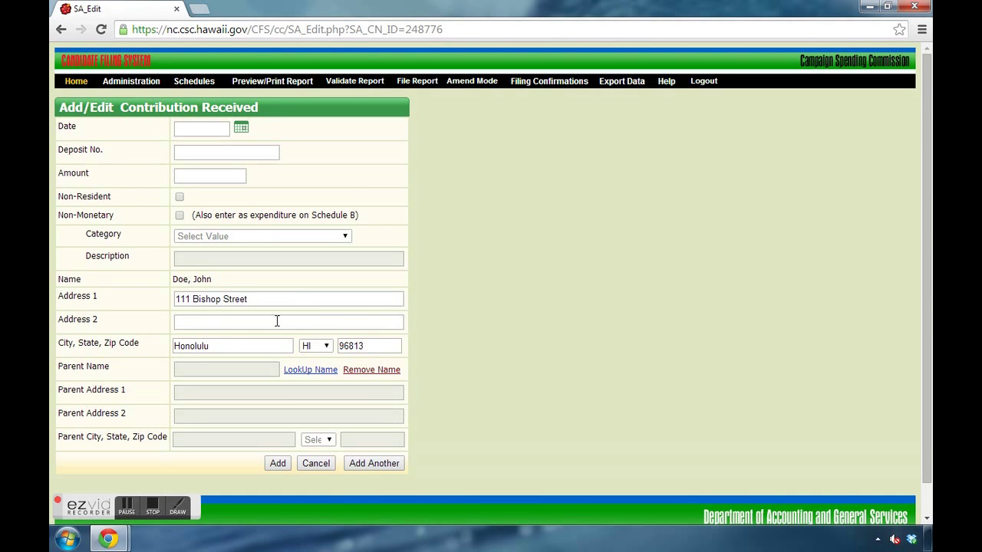
Step: Set the contribution date to 06/01/2014 and the amount to 2000
click(198, 129)
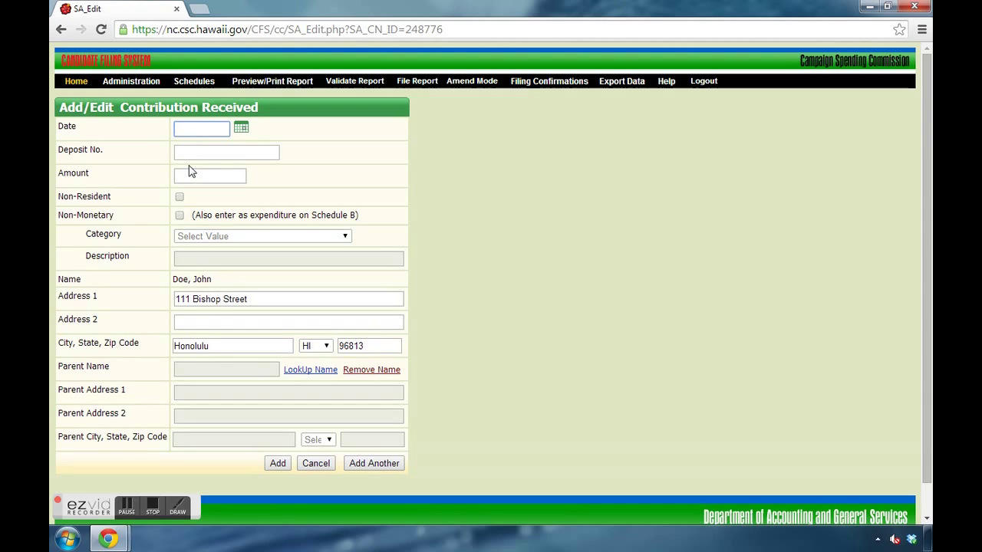
click(239, 130)
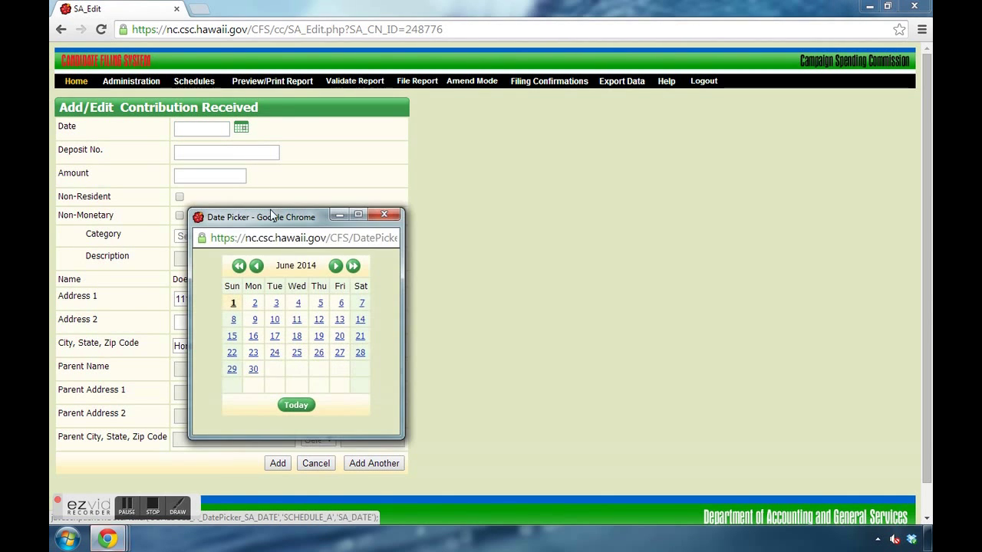
click(233, 307)
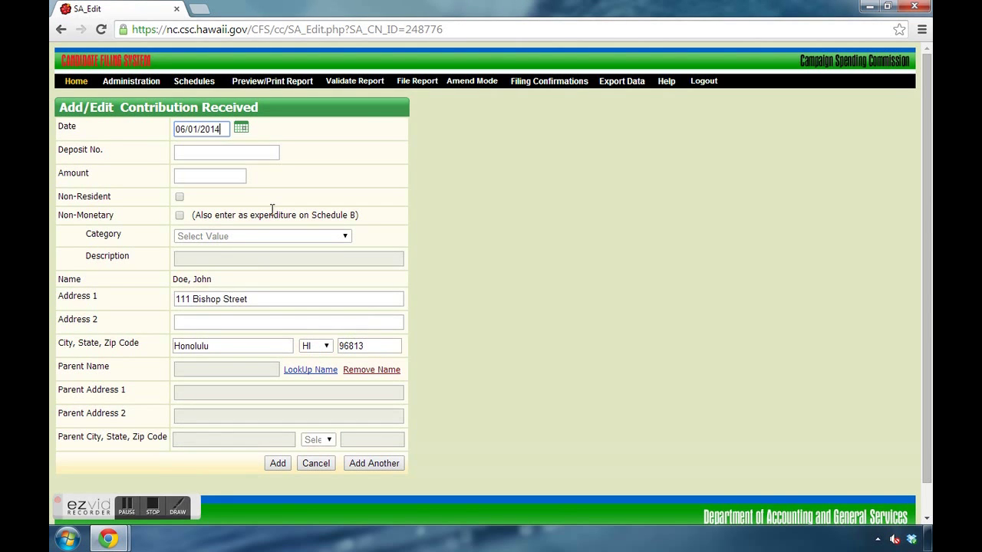
click(193, 175)
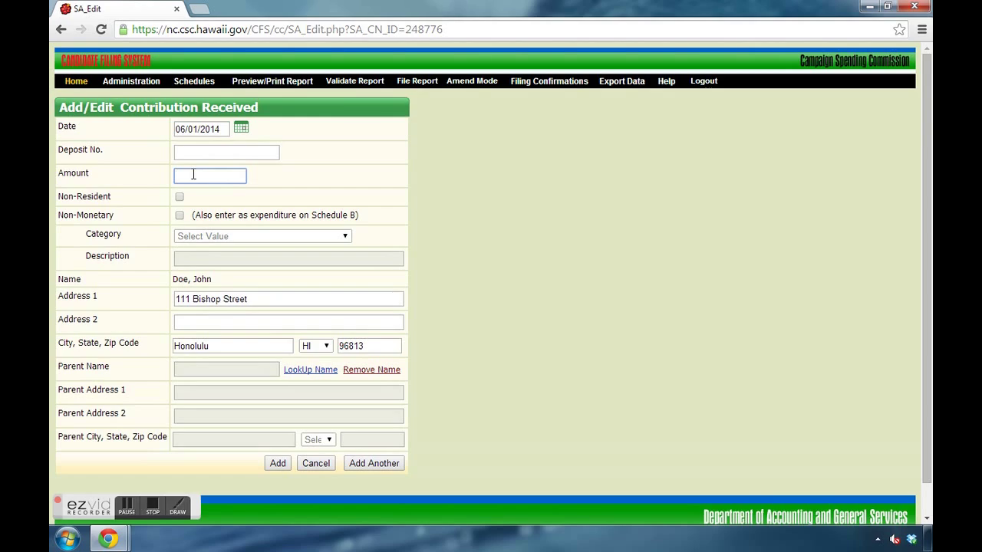
text(2000)
Step: Try Non-Monetary and view its category list, then uncheck it to keep the contribution monetary
click(180, 217)
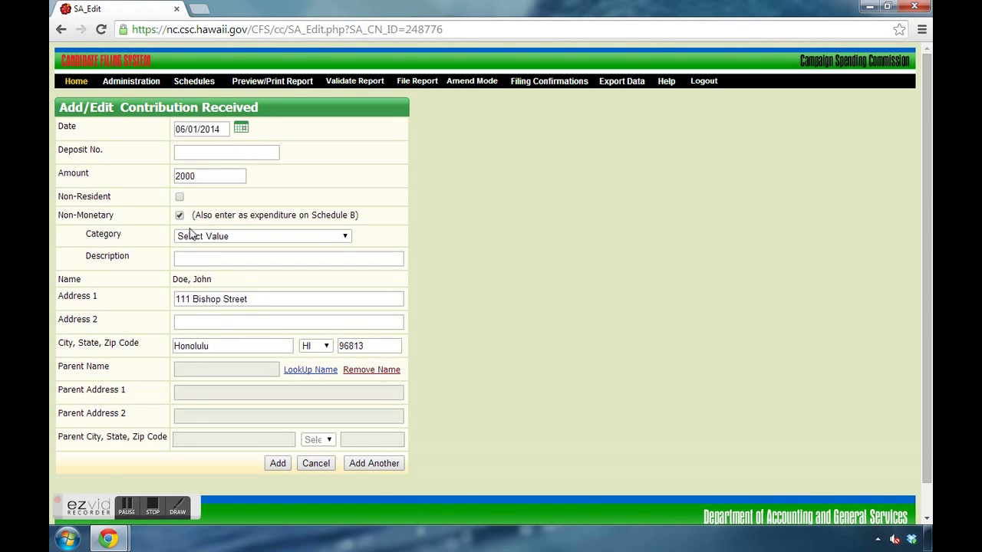
click(222, 240)
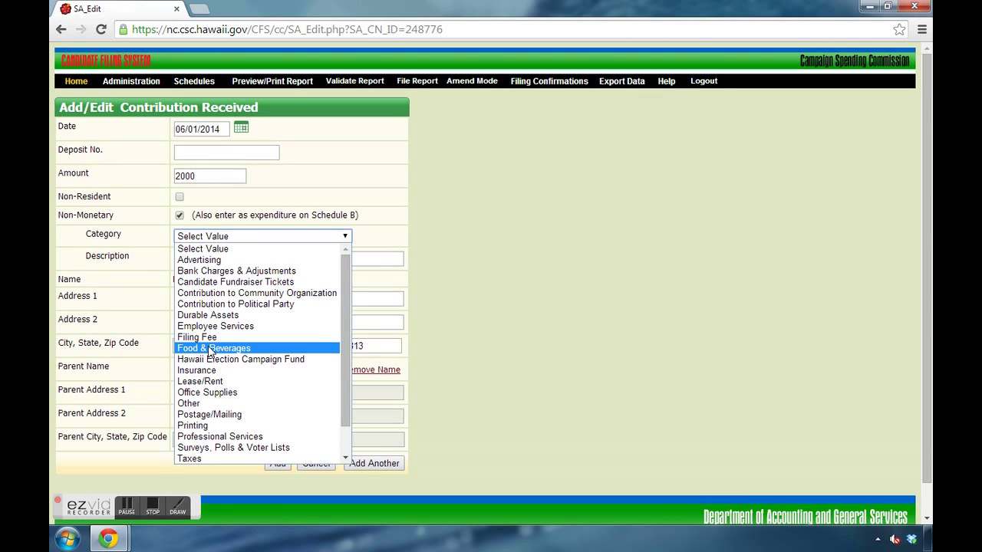
click(279, 204)
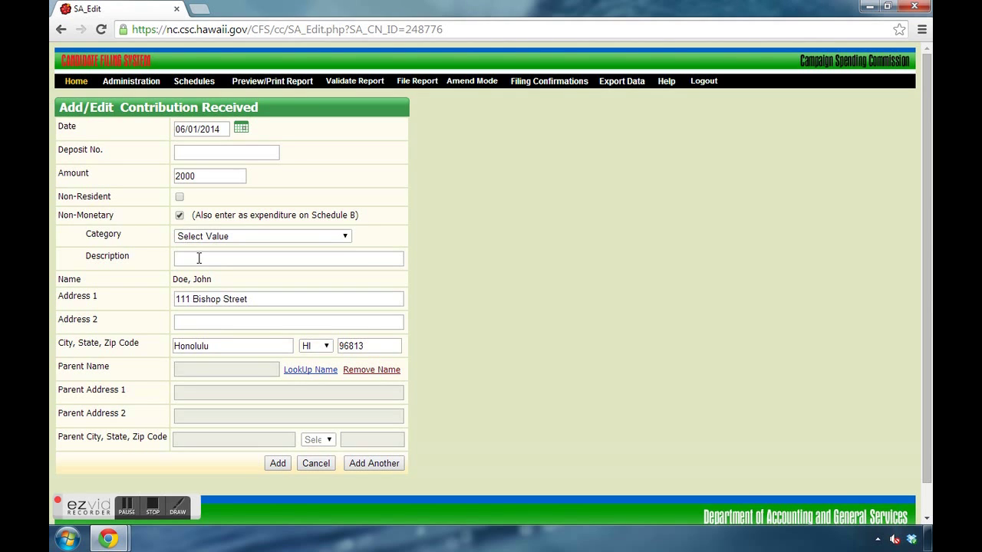
click(179, 217)
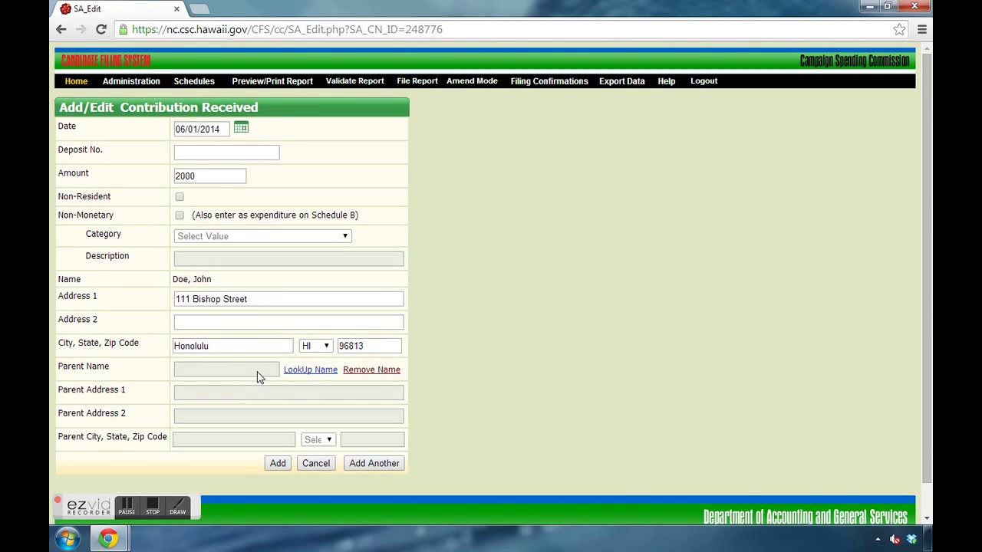
Step: Add the 2000 contribution dated 06/01/2014 to the Schedule A list
click(274, 463)
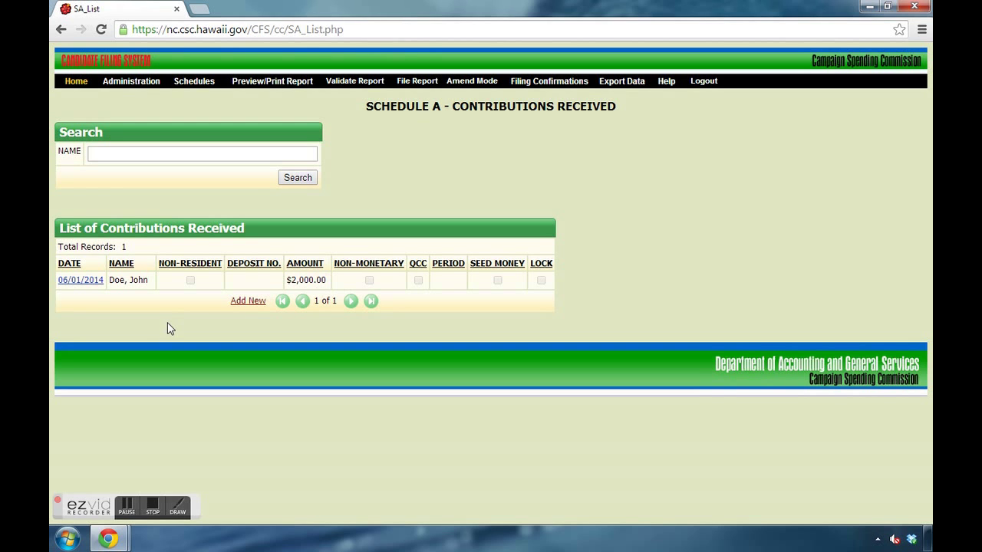
Step: Change the 06/01/2014 contribution's amount from 2000 to 1000, then reopen it to verify and cancel
click(79, 281)
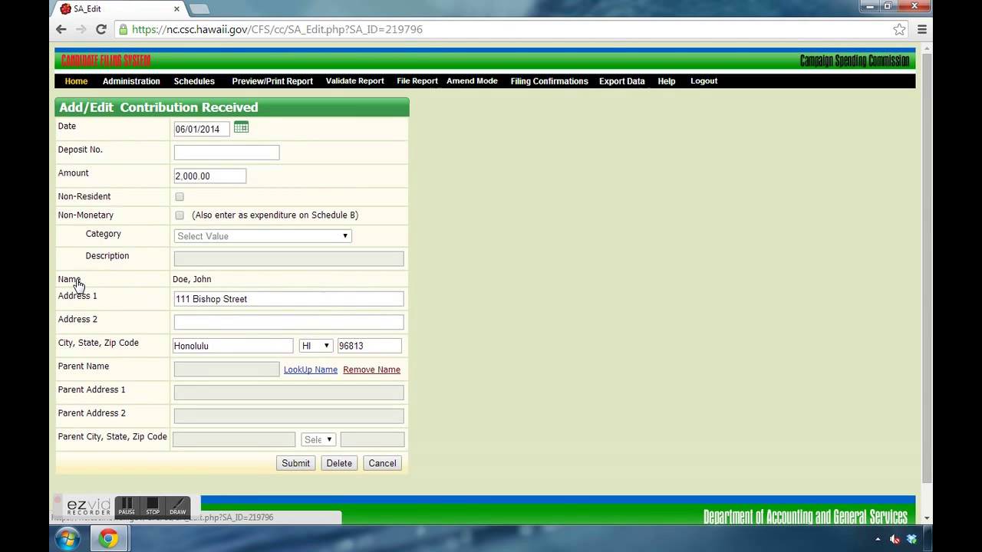
double_click(215, 178)
text(1000)
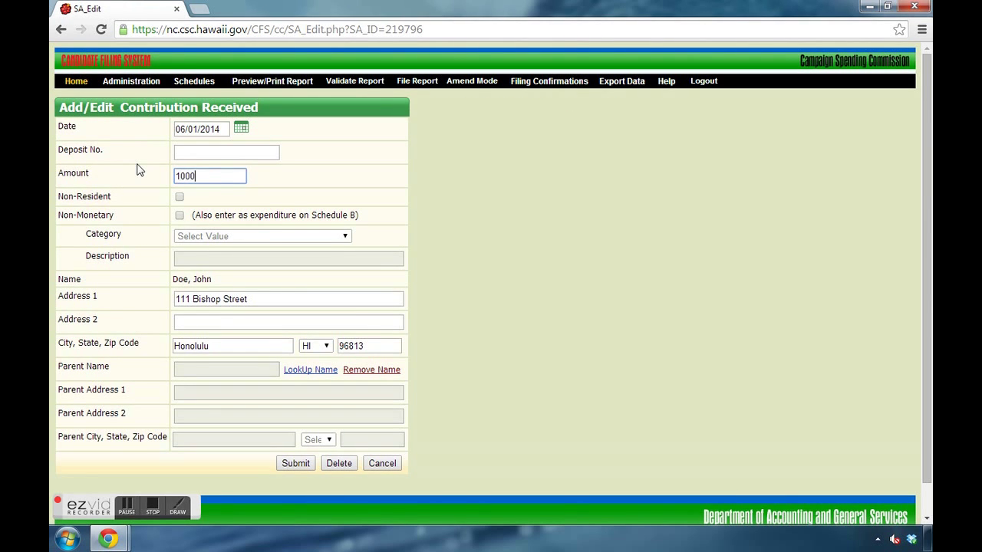
click(296, 465)
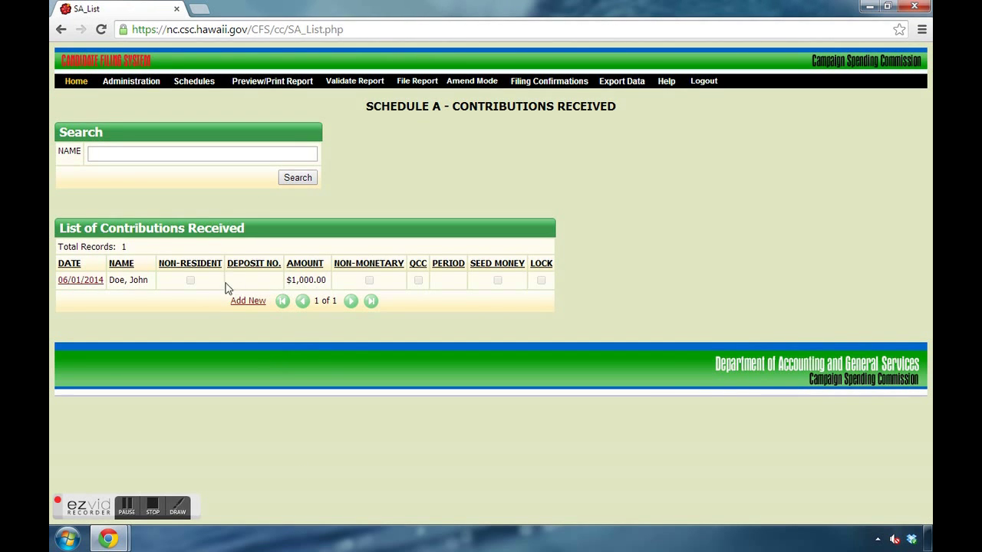
click(78, 280)
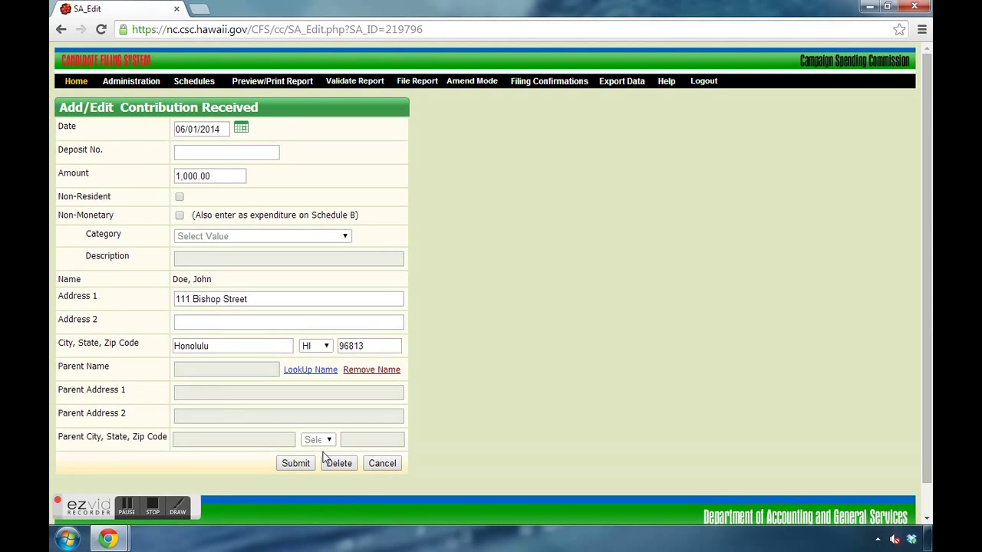
click(382, 464)
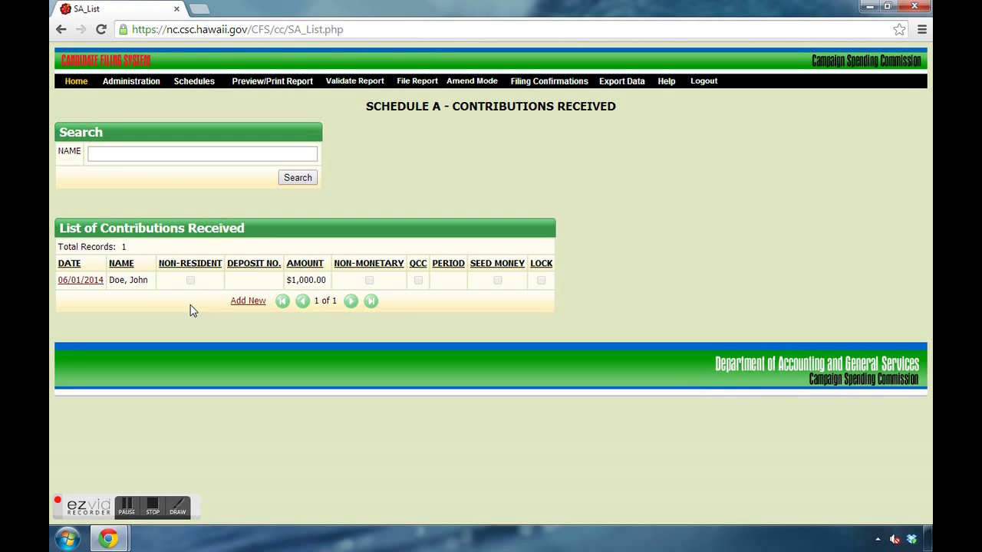
Step: Search contributions by the contributor's surname and try sorting by date, then by name
click(113, 154)
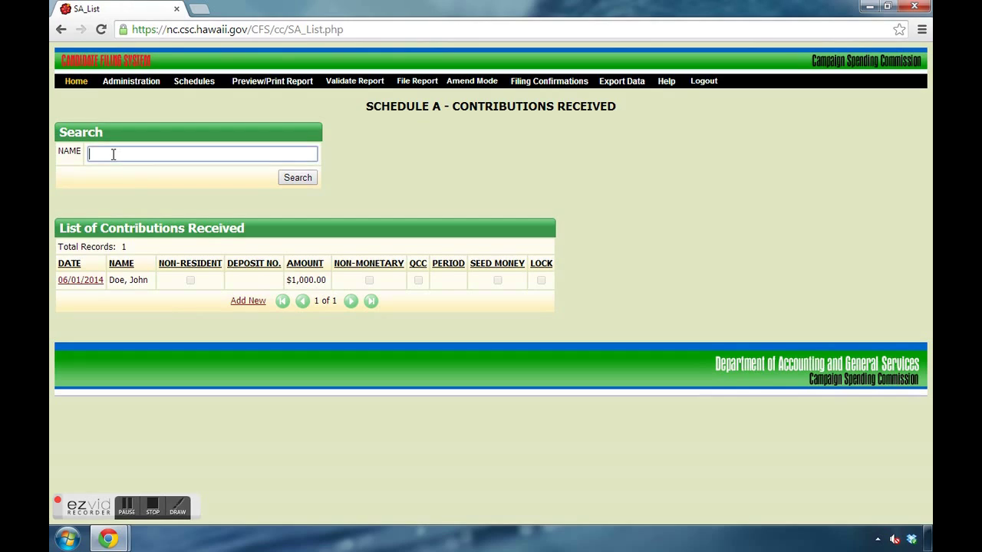
text(doe)
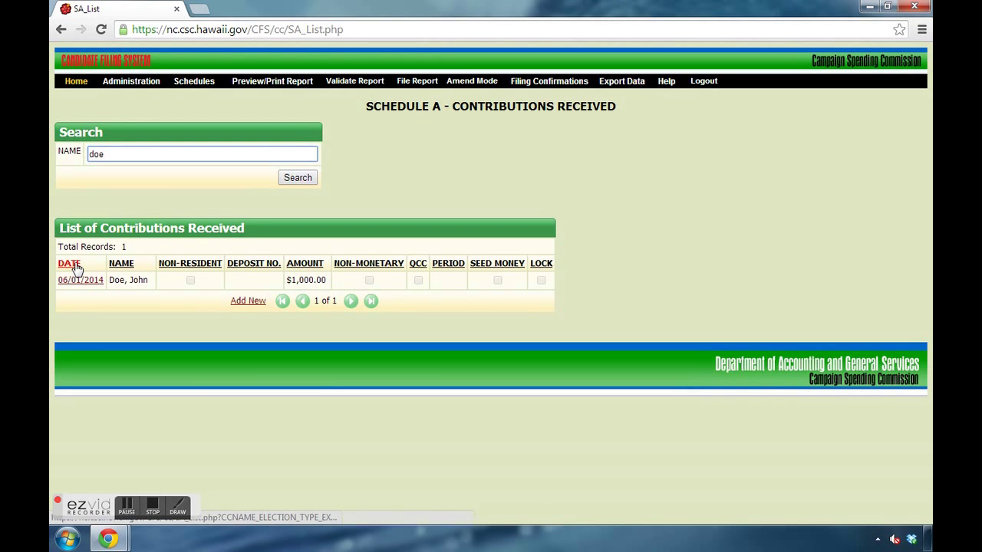
click(69, 263)
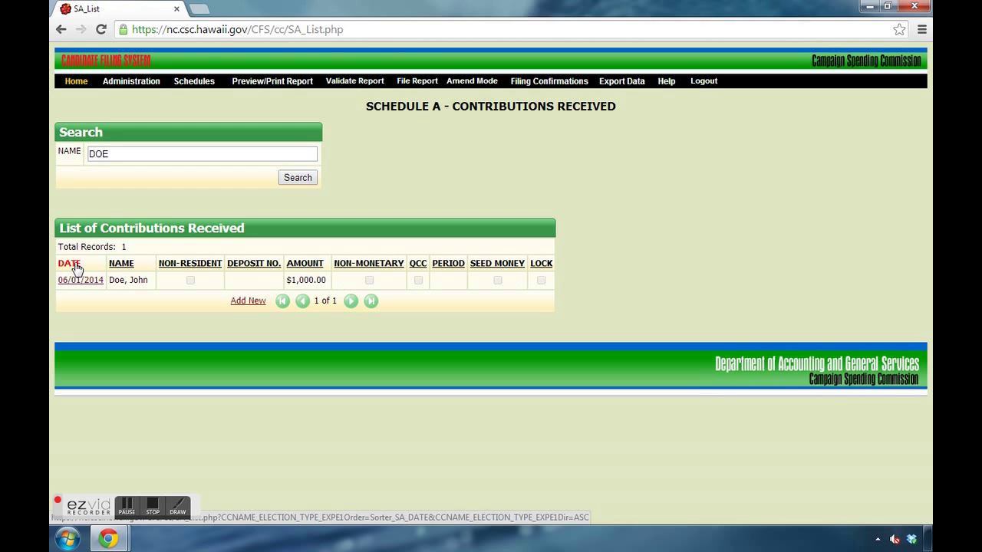
click(72, 264)
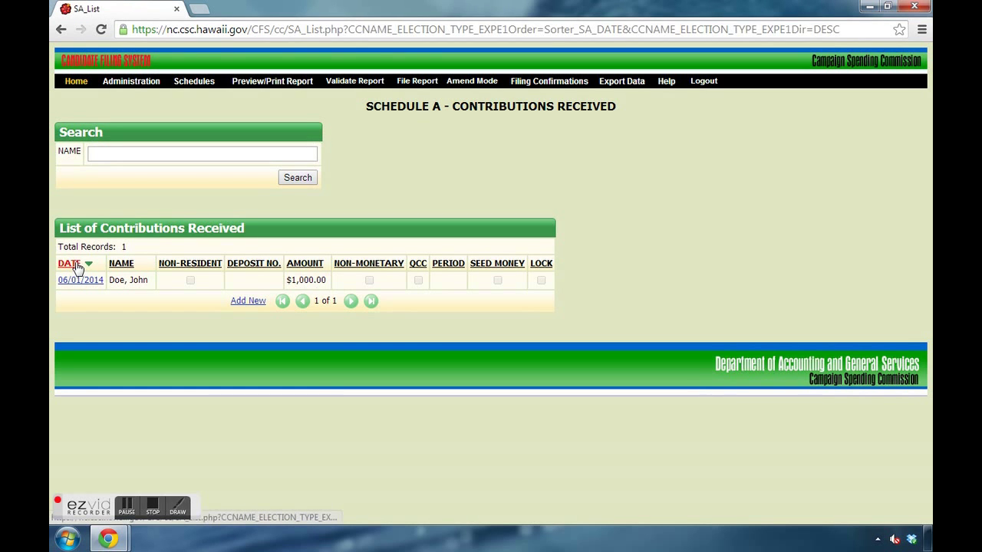
click(121, 264)
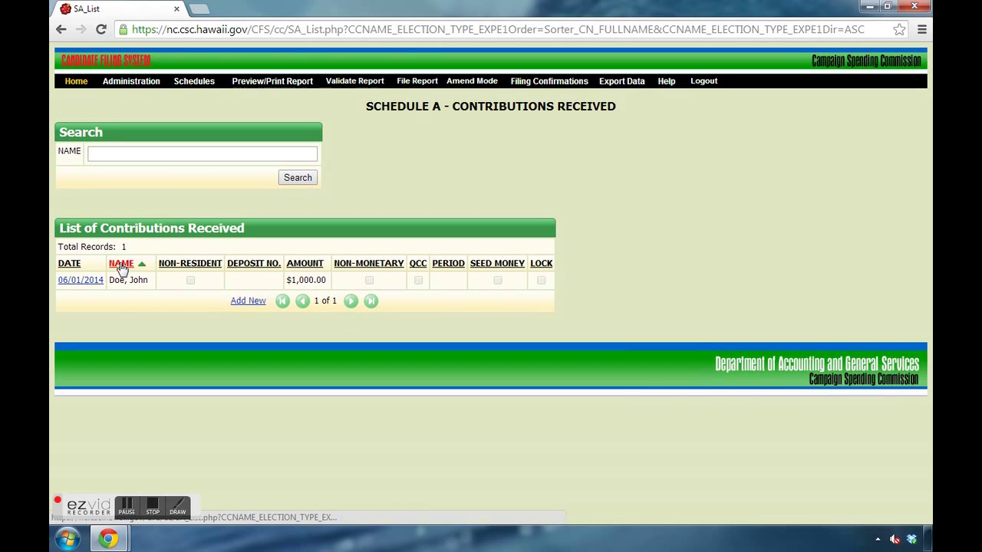
Step: Sort the contributions by amount in descending order
click(303, 264)
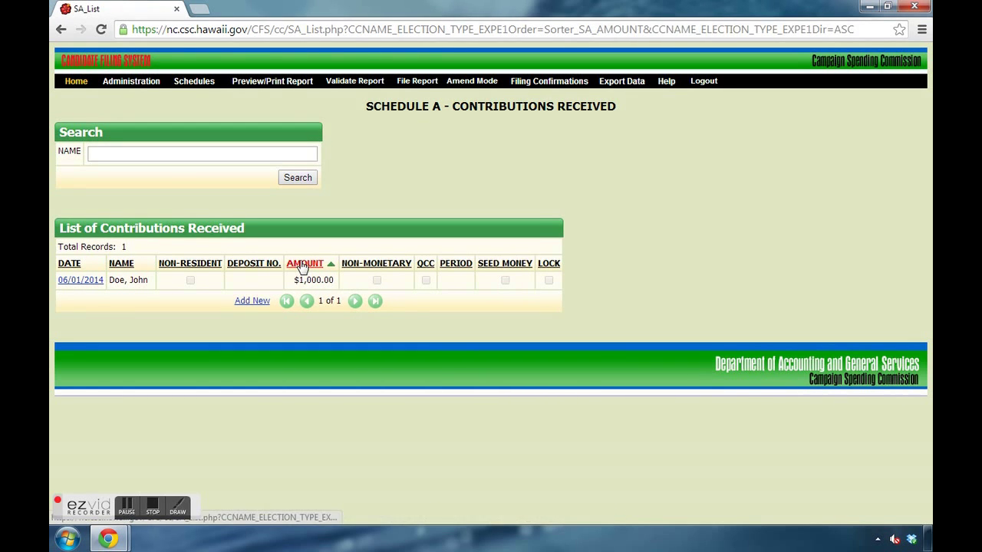
click(303, 263)
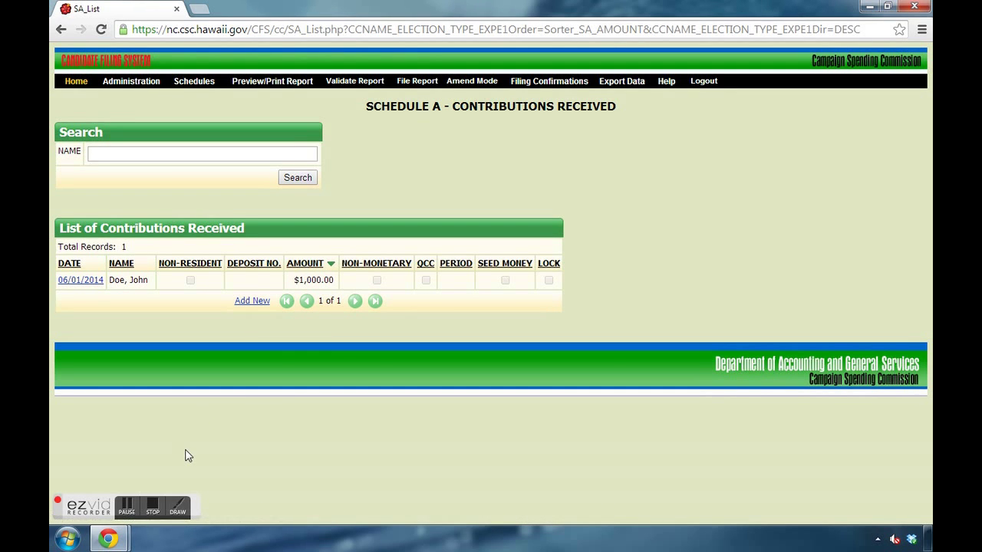
click(152, 510)
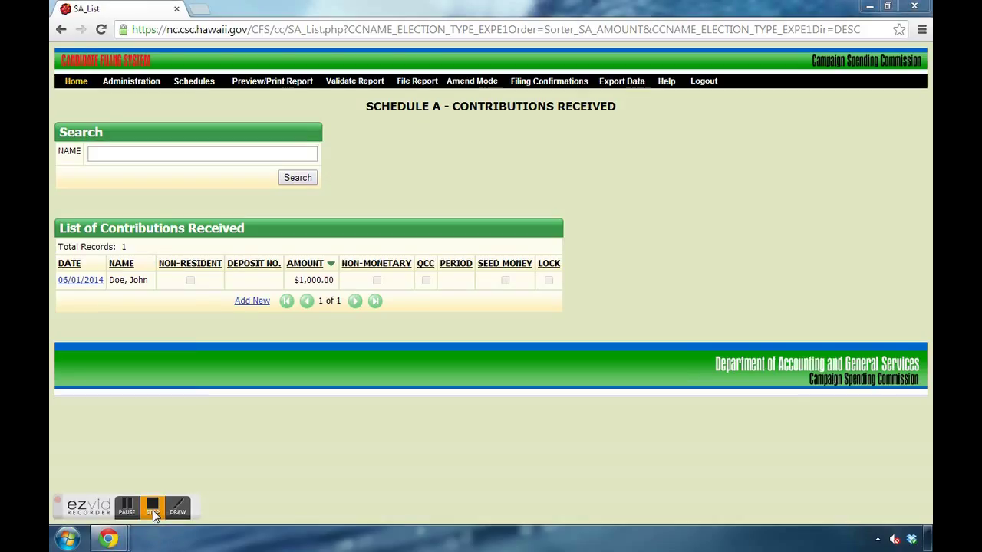